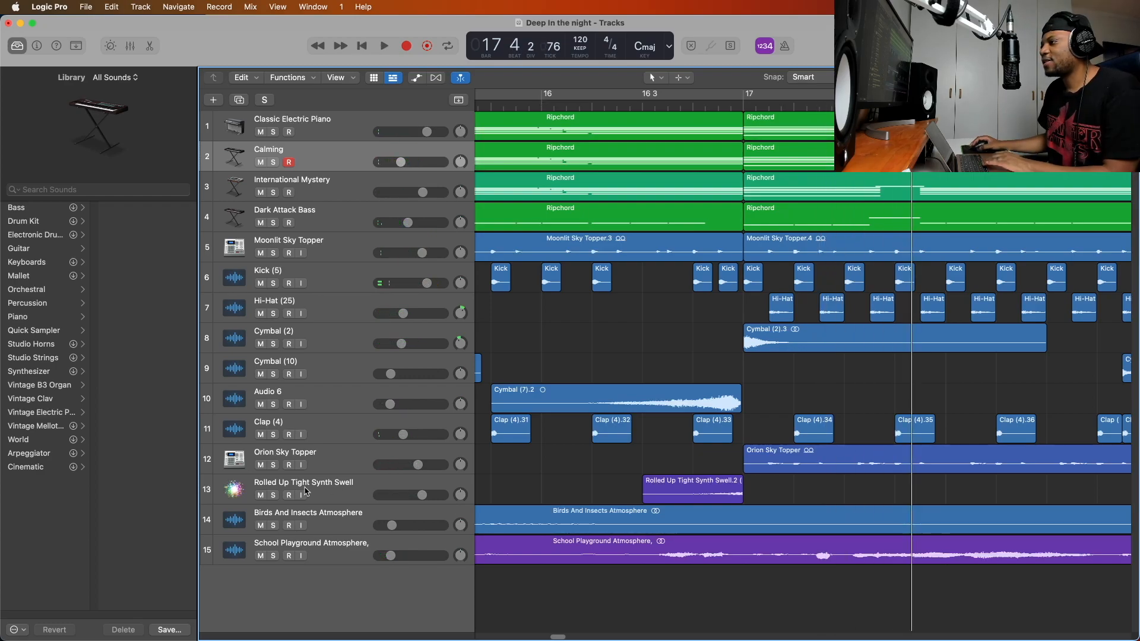
Solo the Rolled Up Tight Synth Swell track to audition its region leading into bar 17, and turn solo back off
left_click(273, 496)
left_click(646, 105)
key("space")
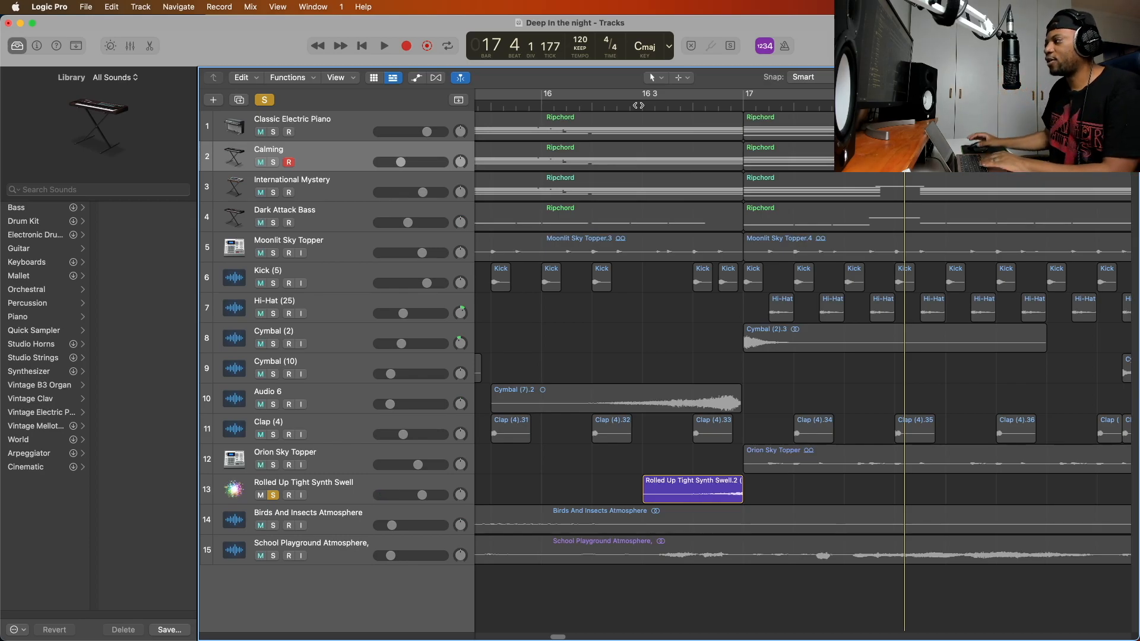
left_click(670, 482)
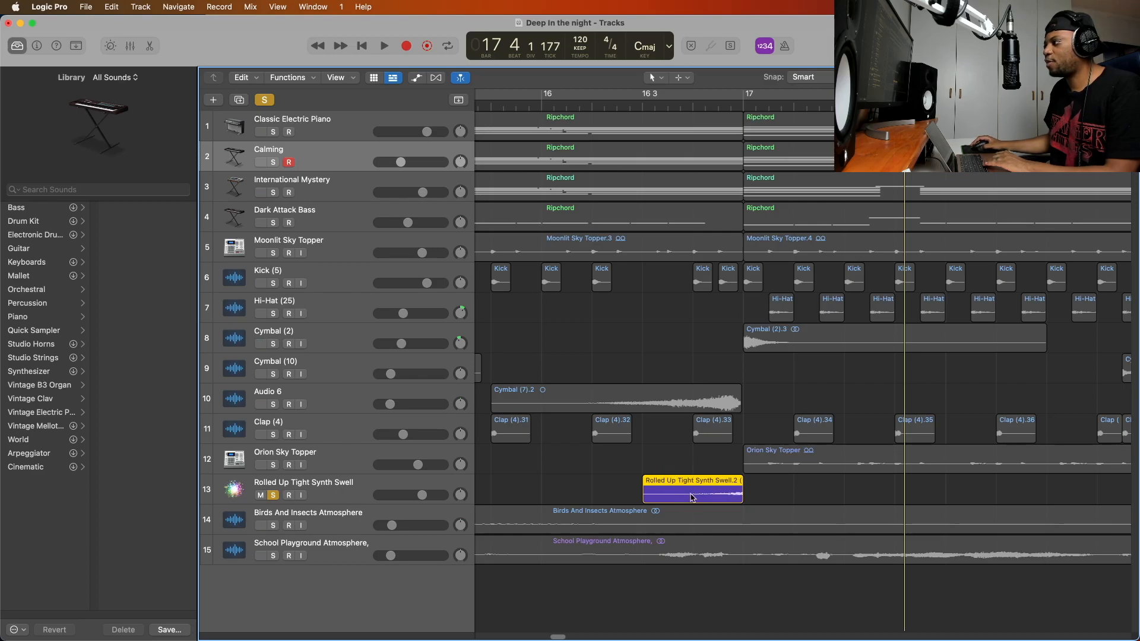
left_click(618, 107)
key("space")
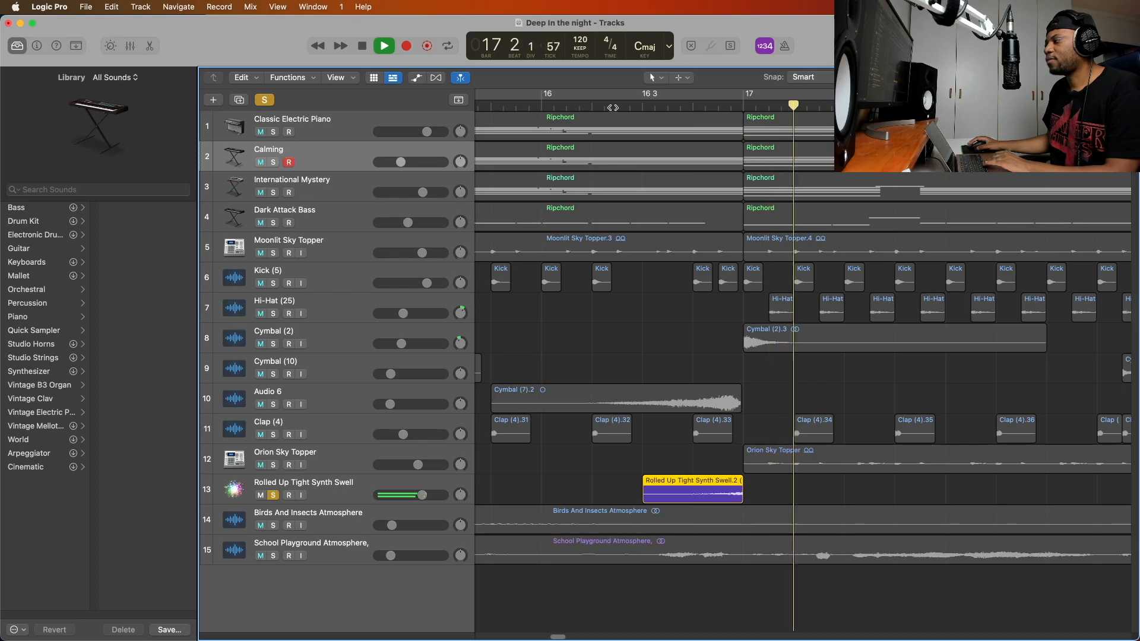
key("space")
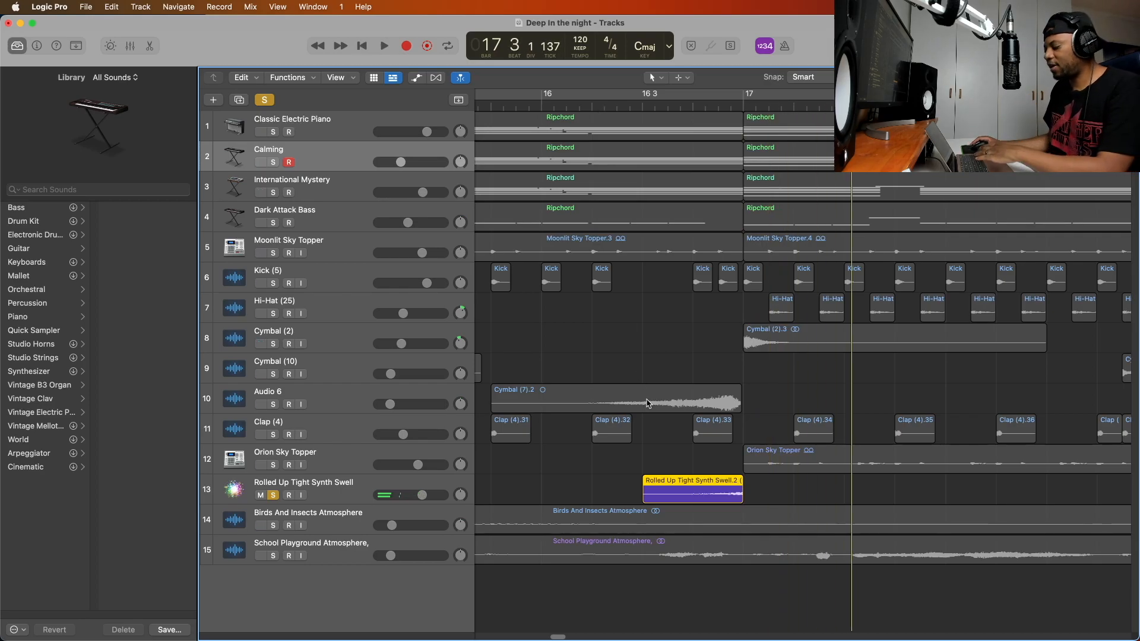
key("super+Left")
scroll(648, 404, "up", 5)
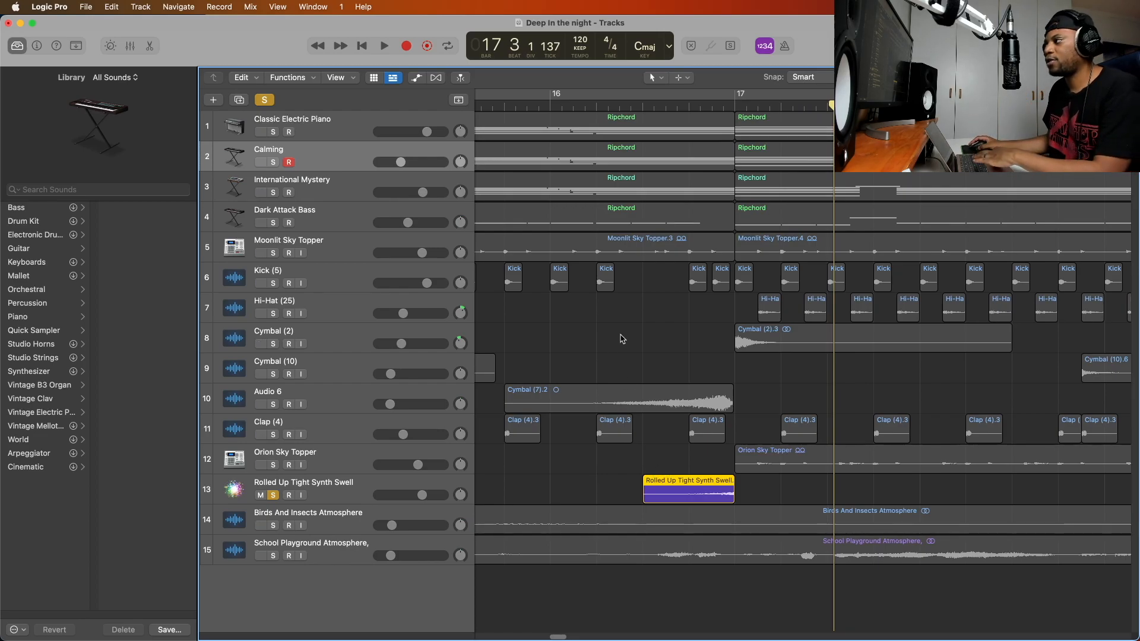
key("super+Left")
key("super+Left")
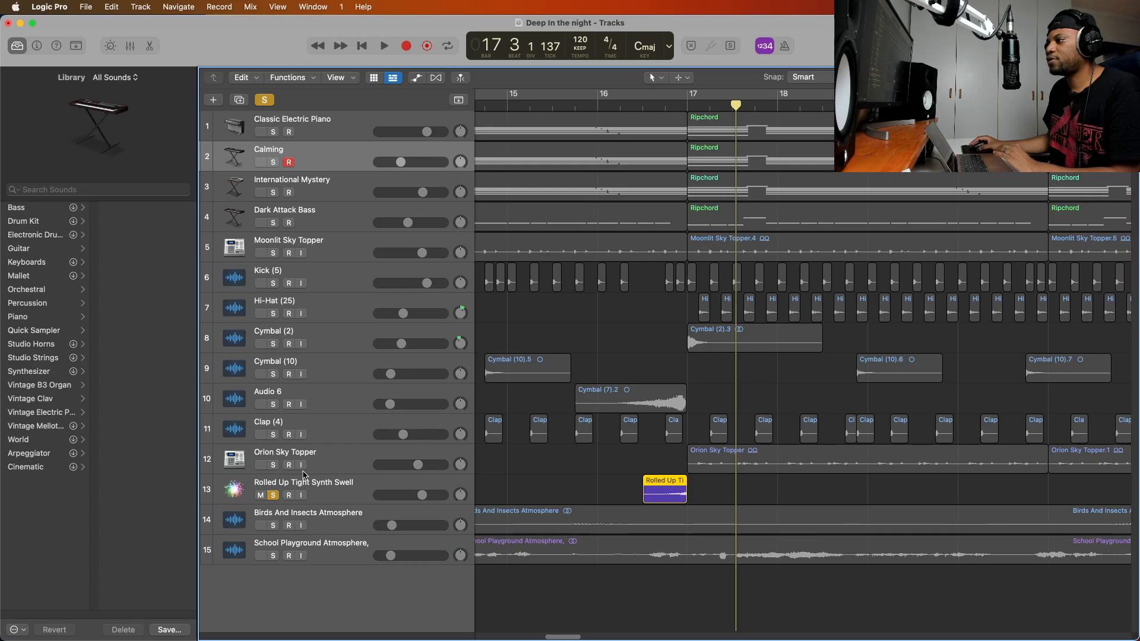
left_click(274, 496)
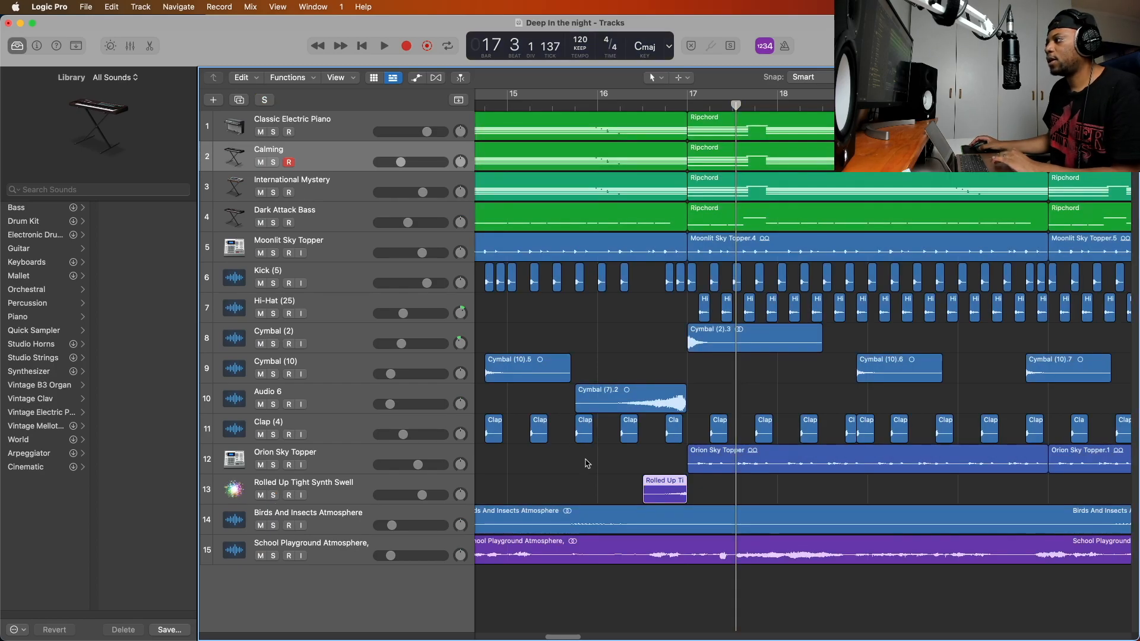
Create one ES2 software instrument track and place it directly below the Rolled Up Tight Synth Swell track
scroll(582, 462, "left", 3)
left_click(213, 102)
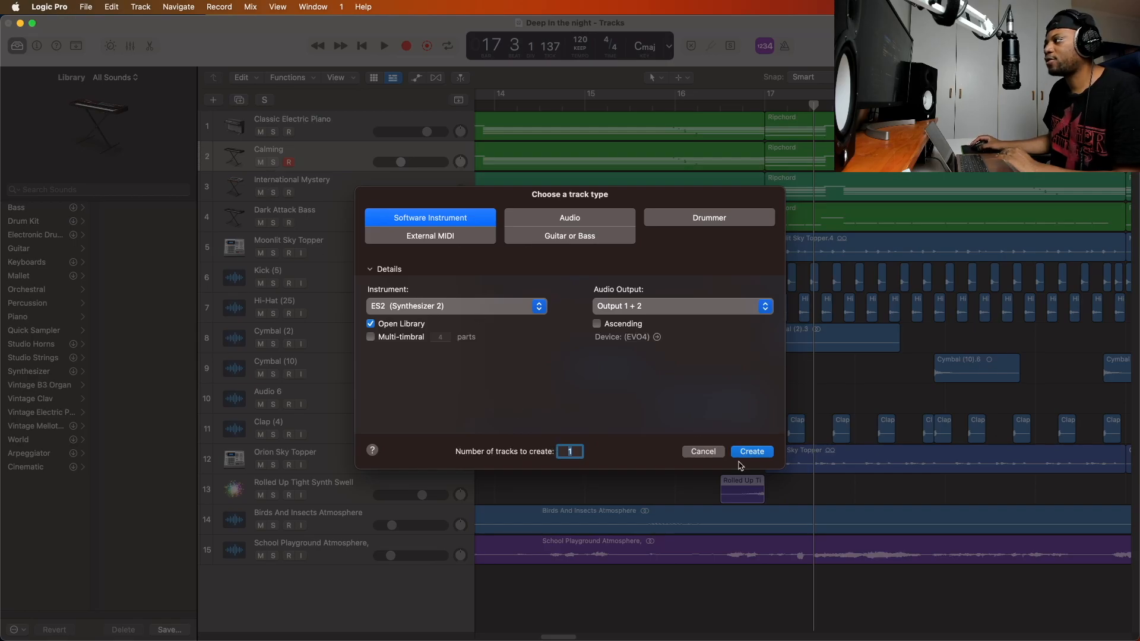
left_click(751, 452)
left_click_drag(355, 190, 367, 501)
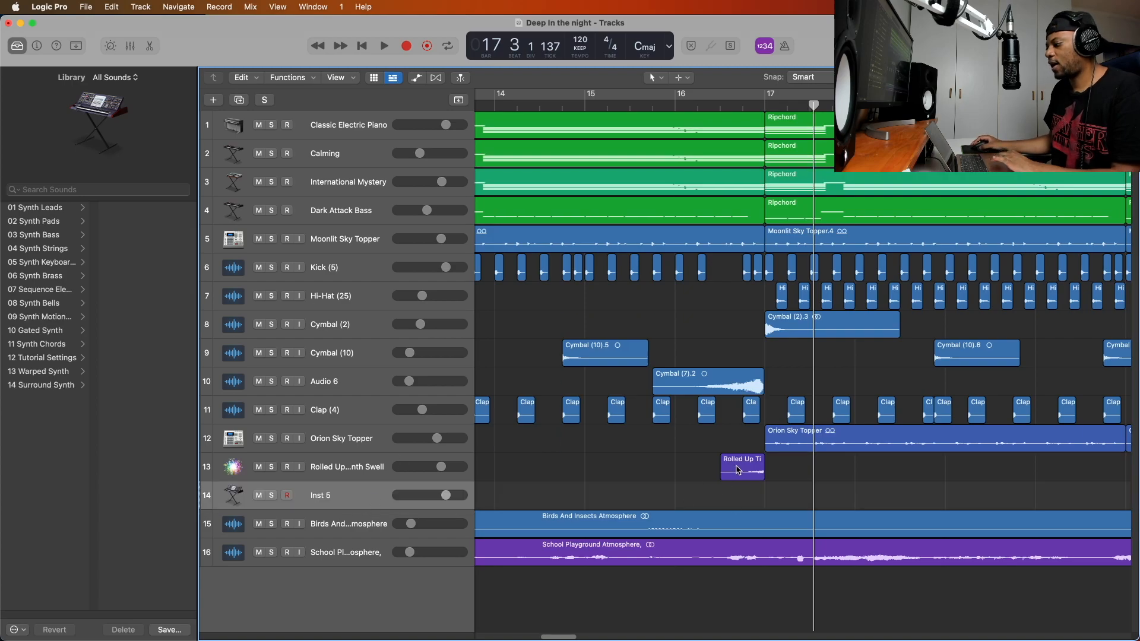
Copy the Ripchord region from bar 17 onto the Inst 5 track at 16 3 and trim its end to bar 17
scroll(738, 470, "right", 5)
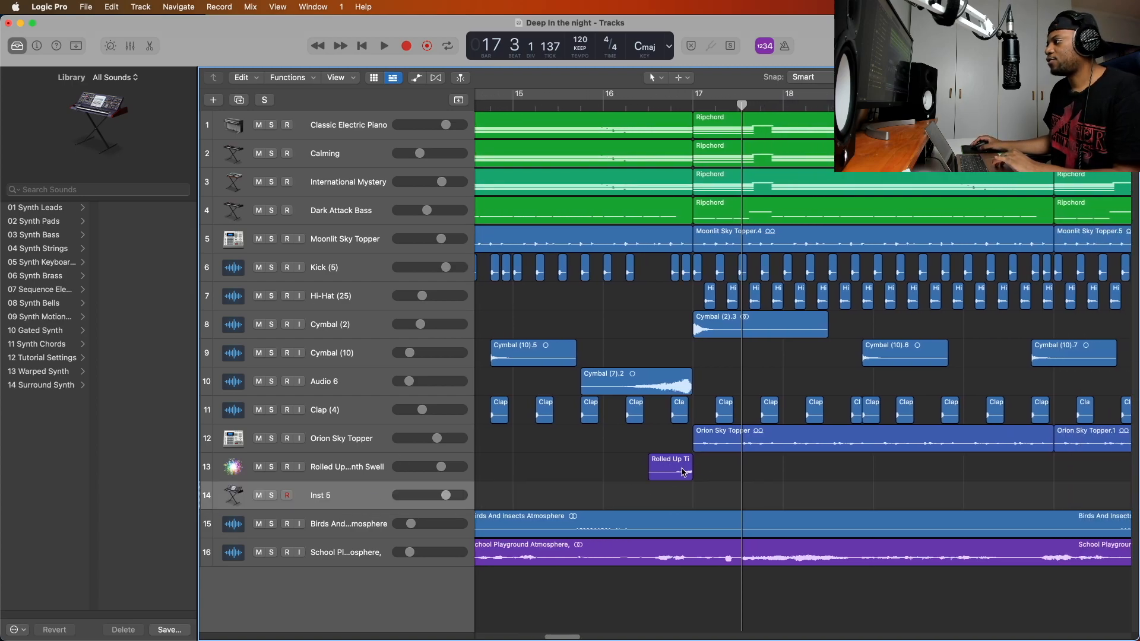
left_click(747, 136)
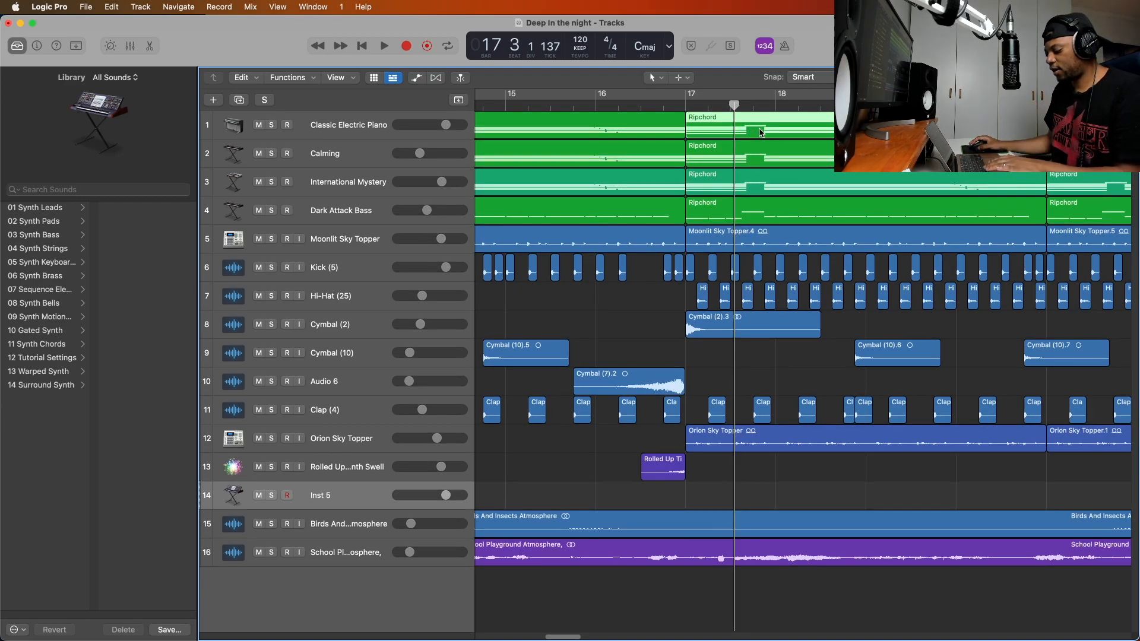
left_click_drag(761, 132, 716, 501)
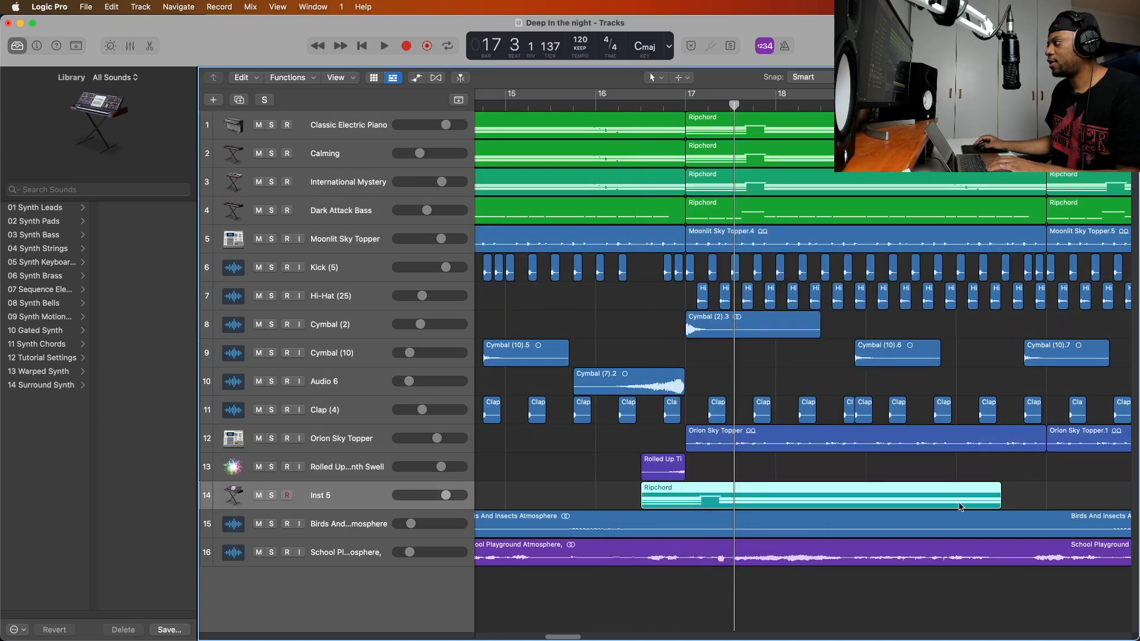
left_click_drag(1002, 499, 685, 497)
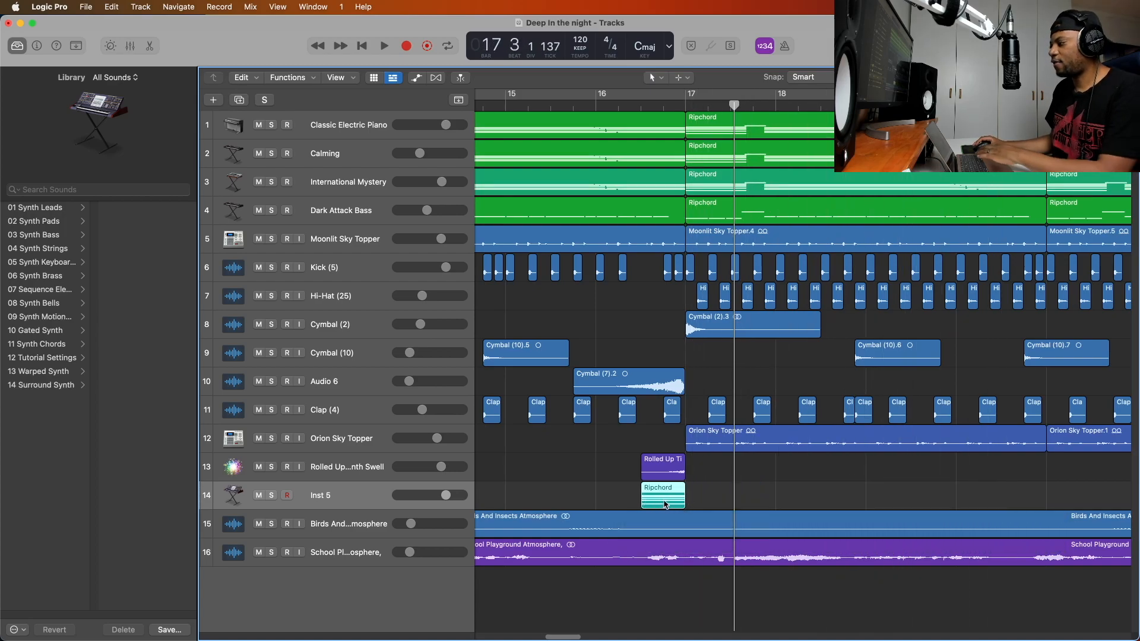
Mute the Rolled Up Tight Synth Swell track and play the transition from just before 16 3 with the new Inst 5 region
scroll(664, 505, "up", 10)
scroll(664, 504, "right", 1)
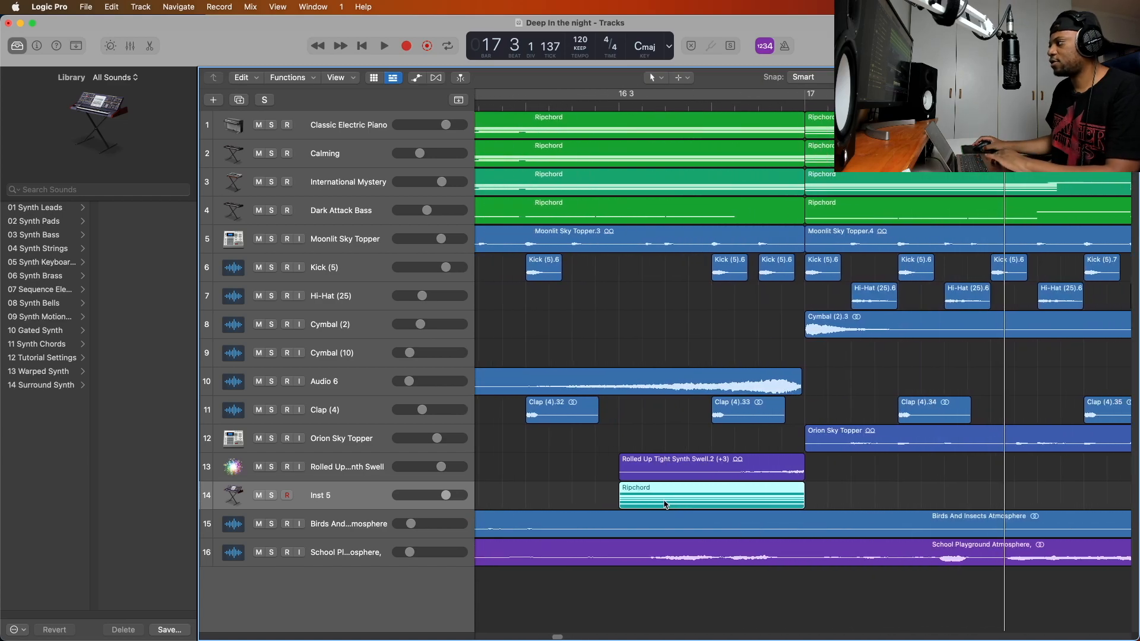
scroll(665, 505, "right", 2)
scroll(640, 505, "up", 3)
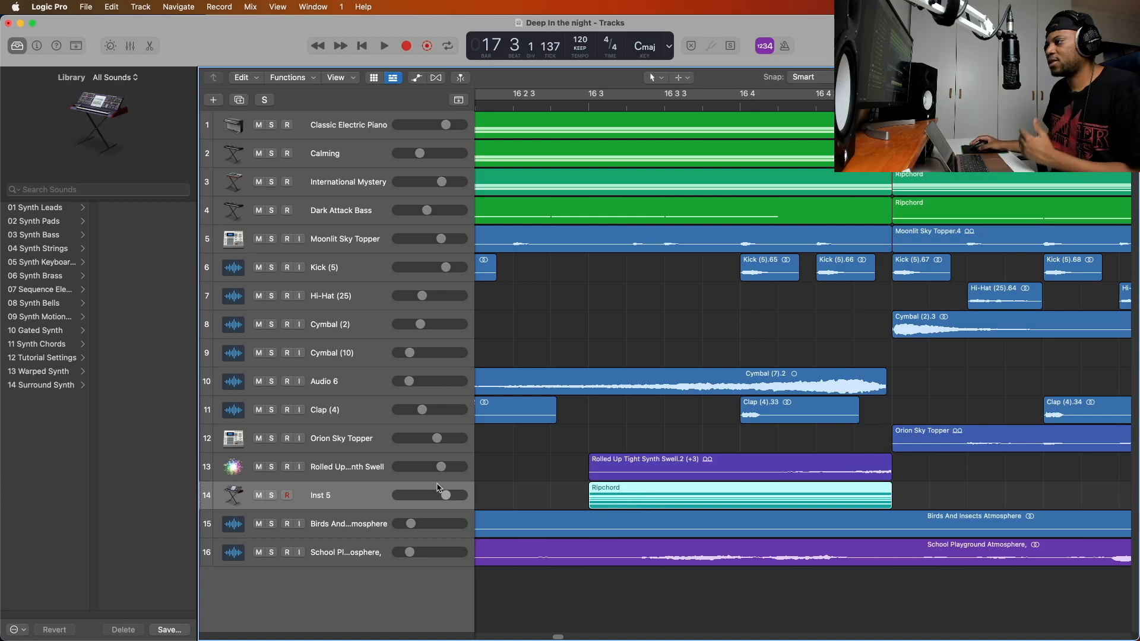
left_click(545, 105)
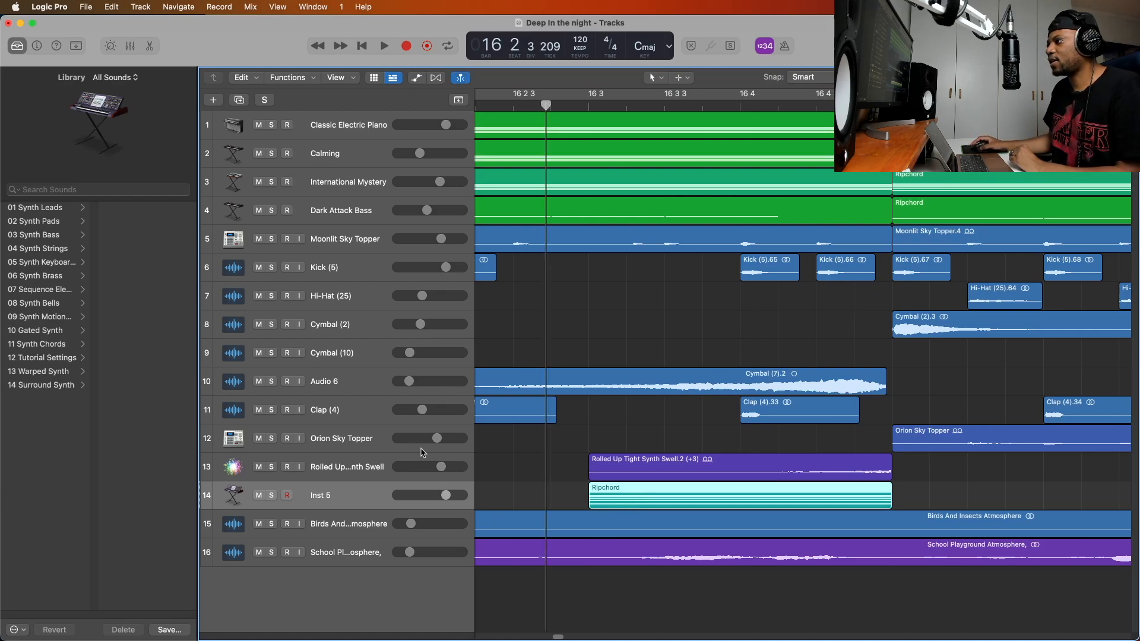
left_click(258, 468)
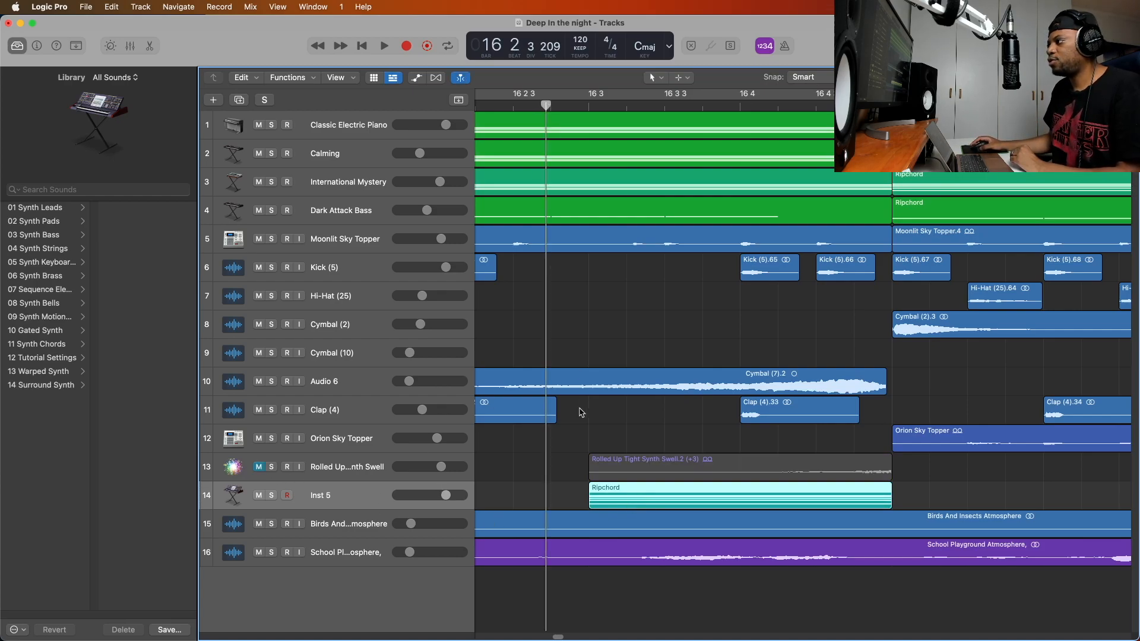
key("space")
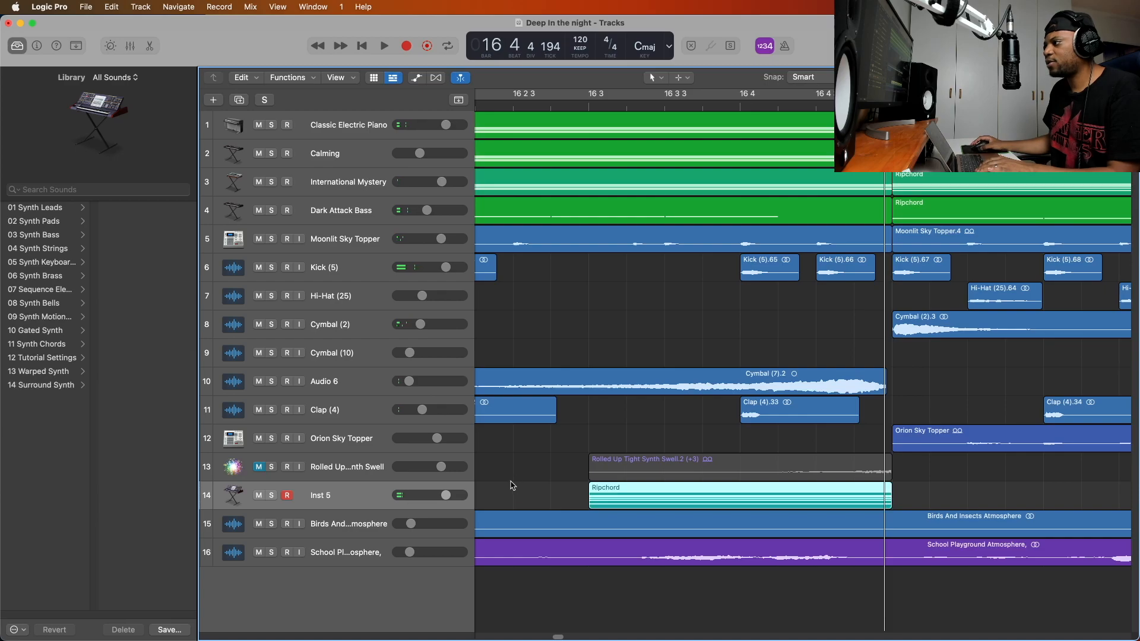
Insert a stereo Gain plug-in on the Inst 5 channel strip
left_click(37, 46)
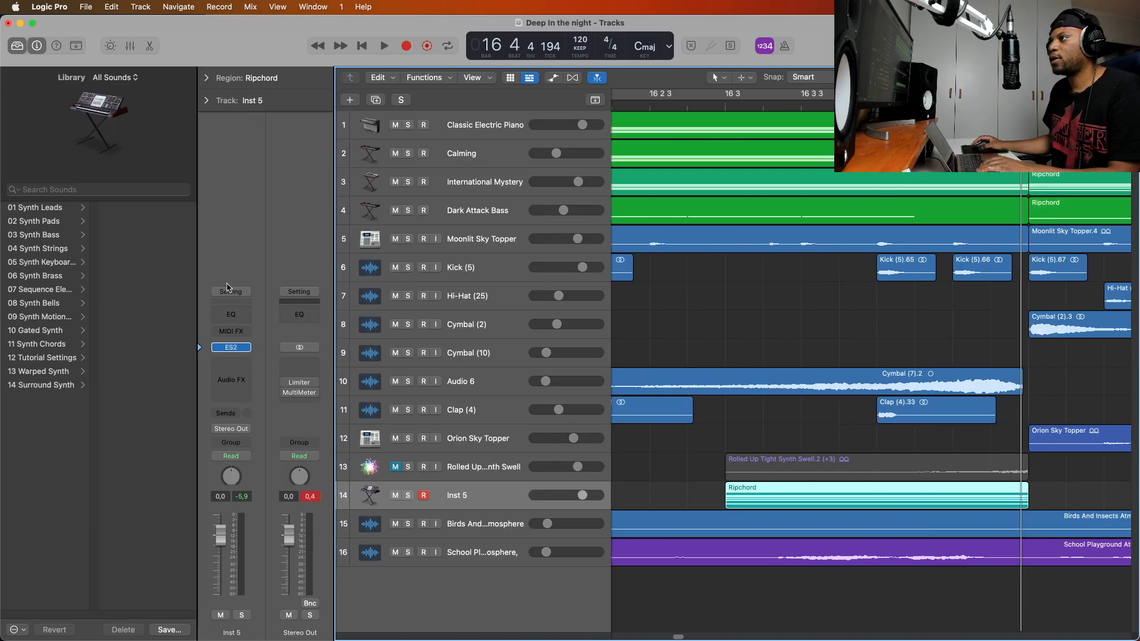
left_click(228, 378)
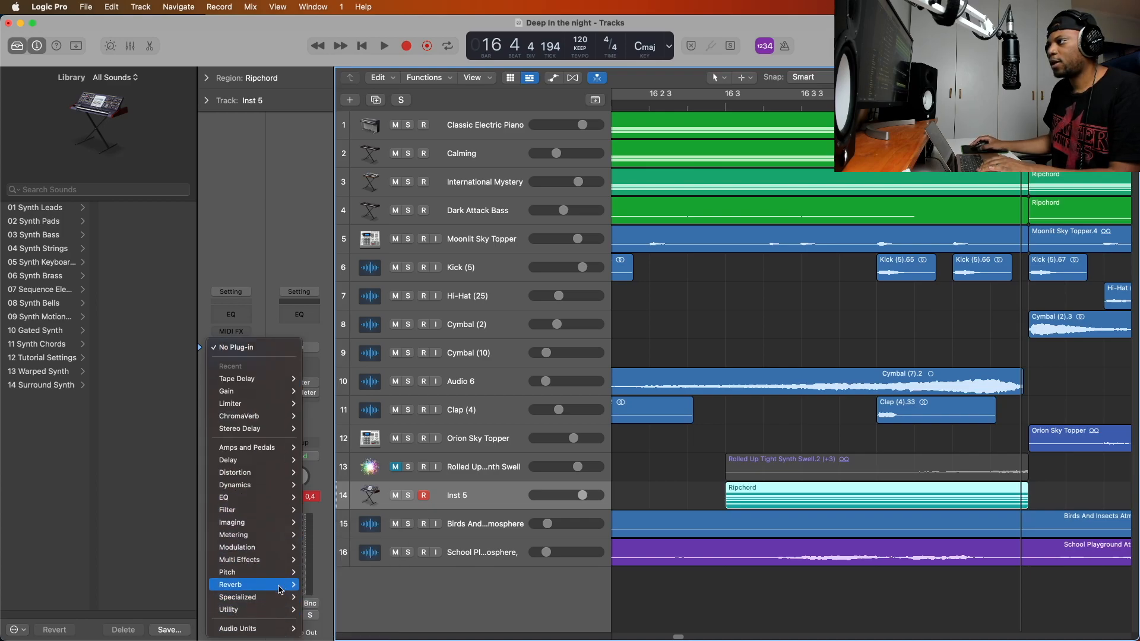
mouse_move(260, 395)
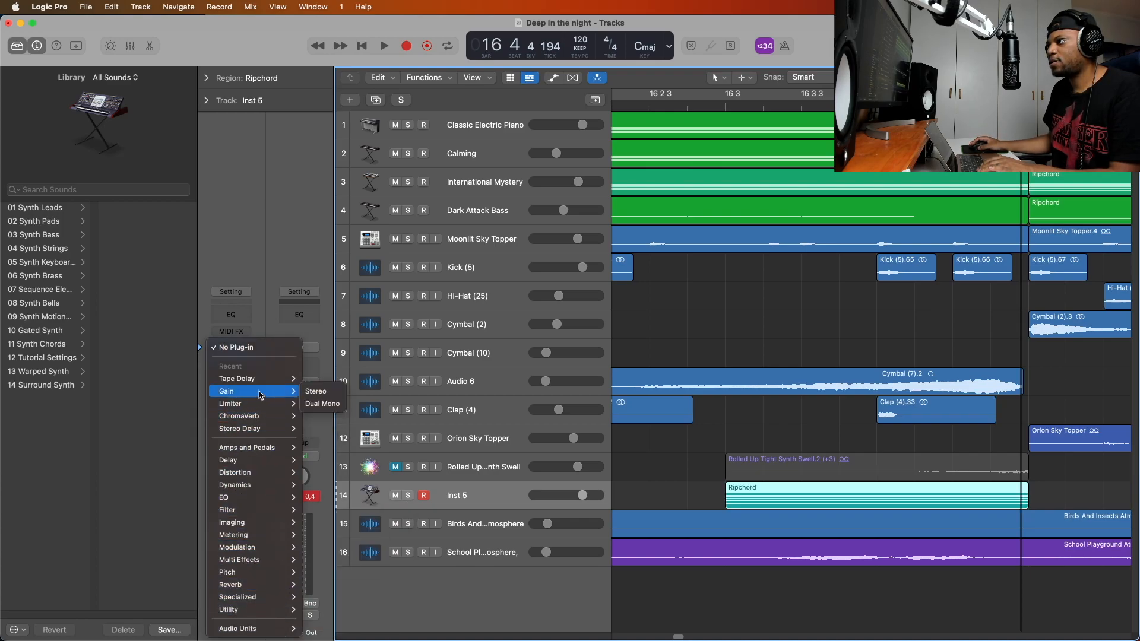
left_click(316, 391)
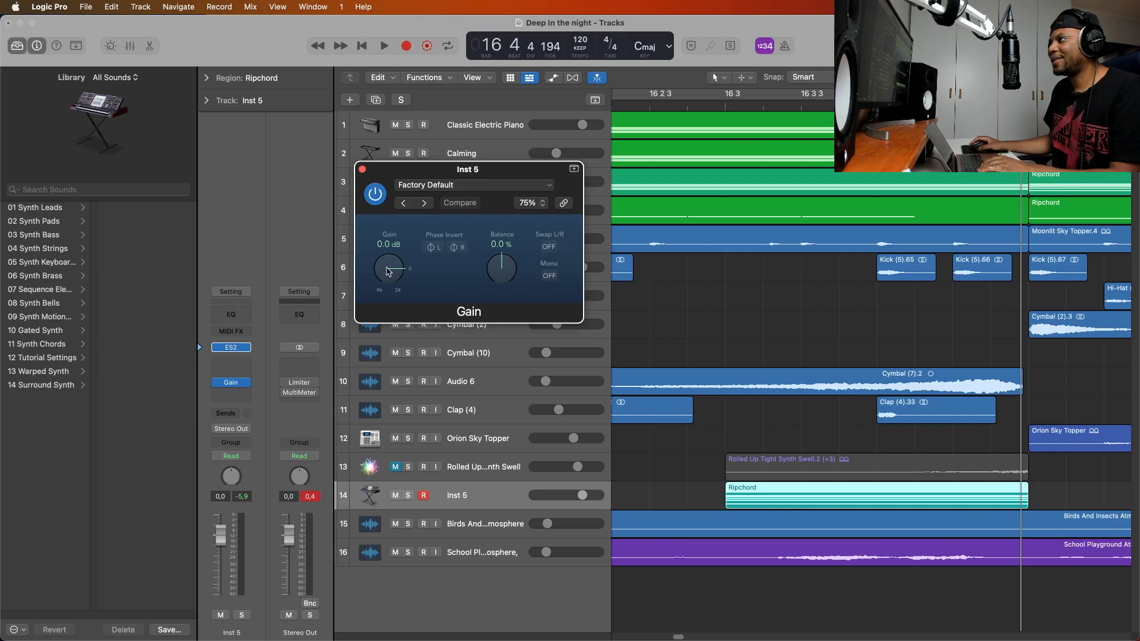
Automate the Inst 5 volume to rise from -20.6 dB at 16 3 to 0 dB at bar 17, and play it back
key("a")
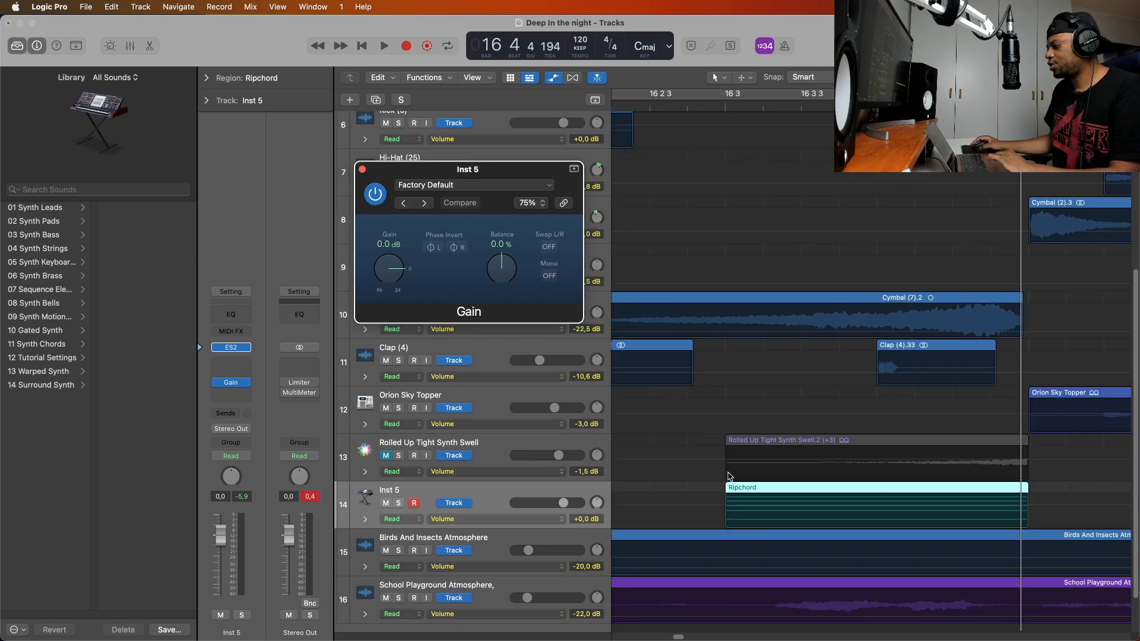
scroll(712, 487, "right", 3)
left_click(660, 509)
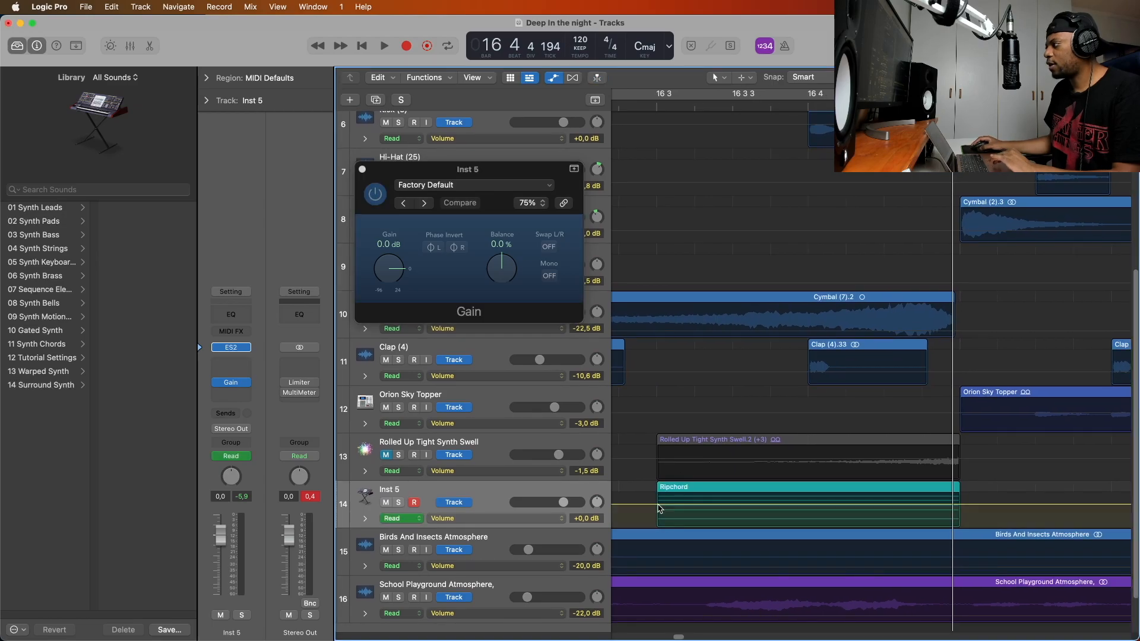
left_click(961, 505)
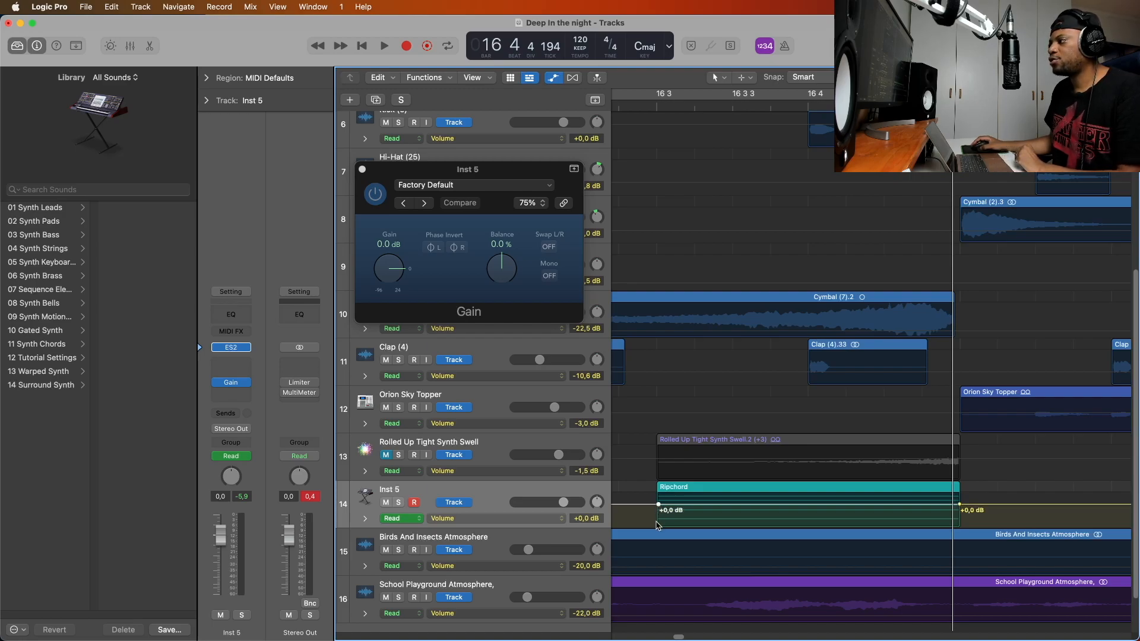
left_click_drag(660, 504, 657, 524)
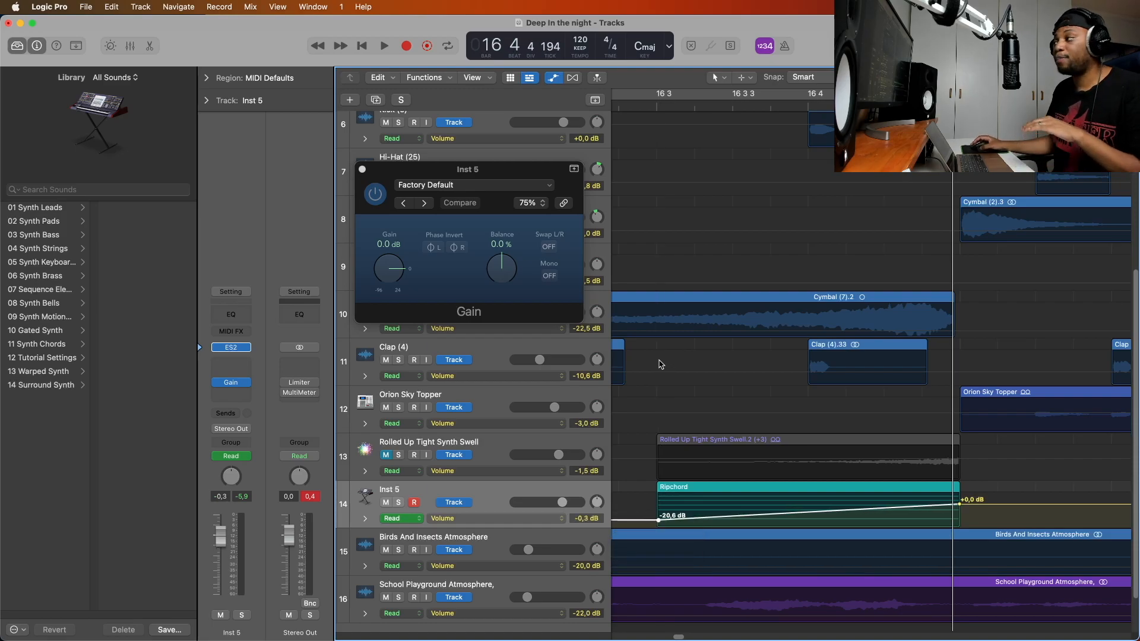
left_click(657, 108)
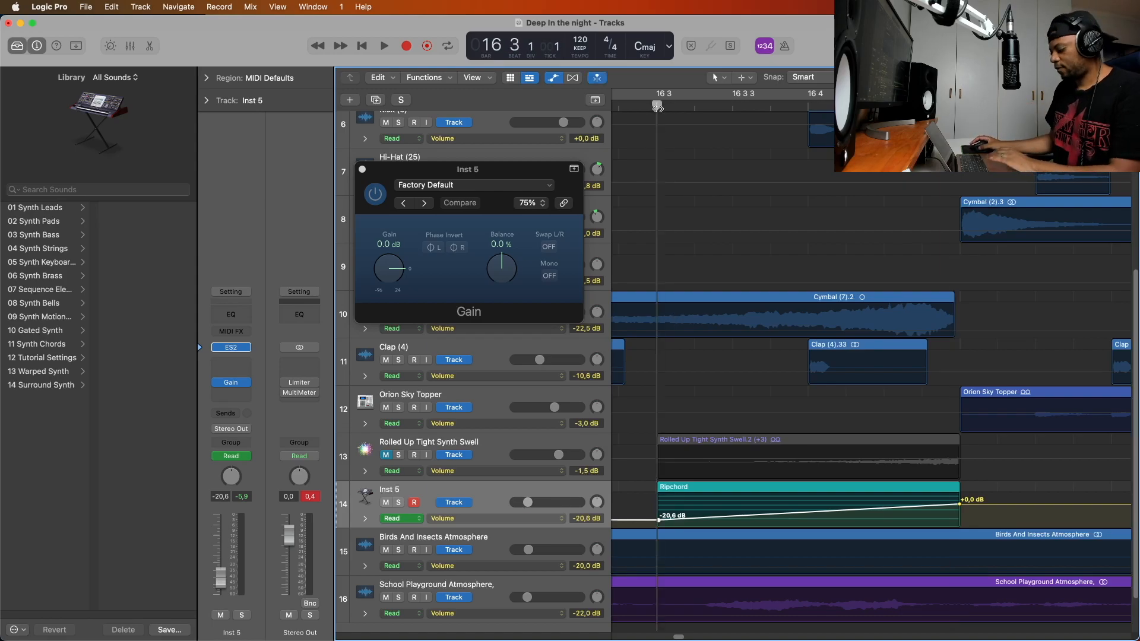
key("space")
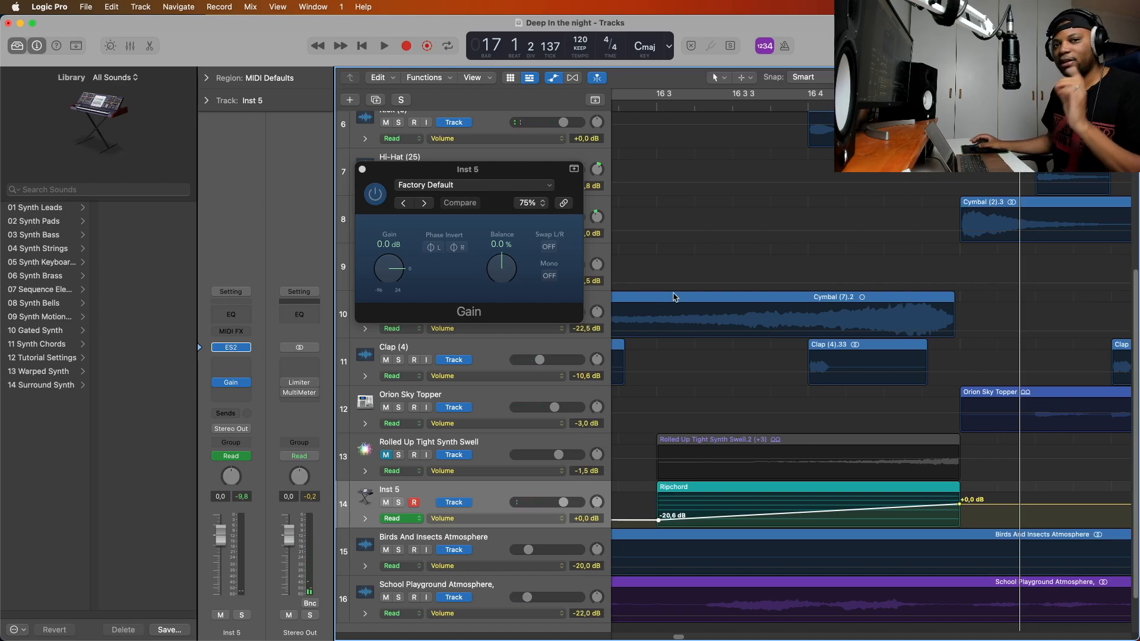
Add a Channel EQ to Inst 5 with a low shelf of -9.4 dB at 89.5 Hz and a high shelf of -6.8 dB at 3000 Hz
left_click(362, 170)
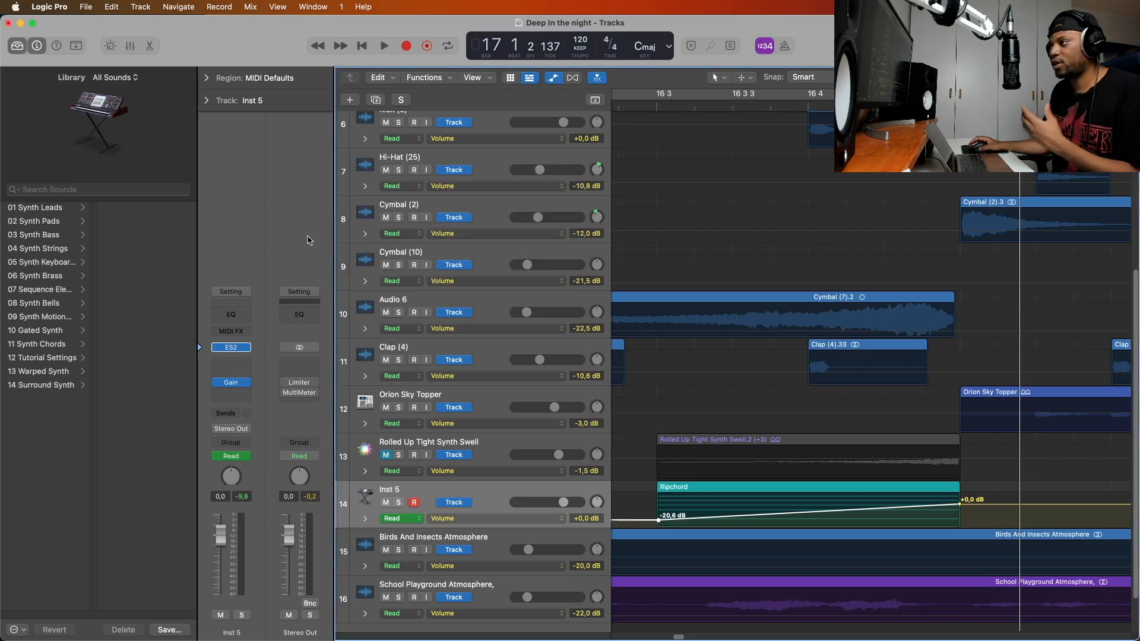
left_click(241, 322)
left_click_drag(646, 168, 597, 221)
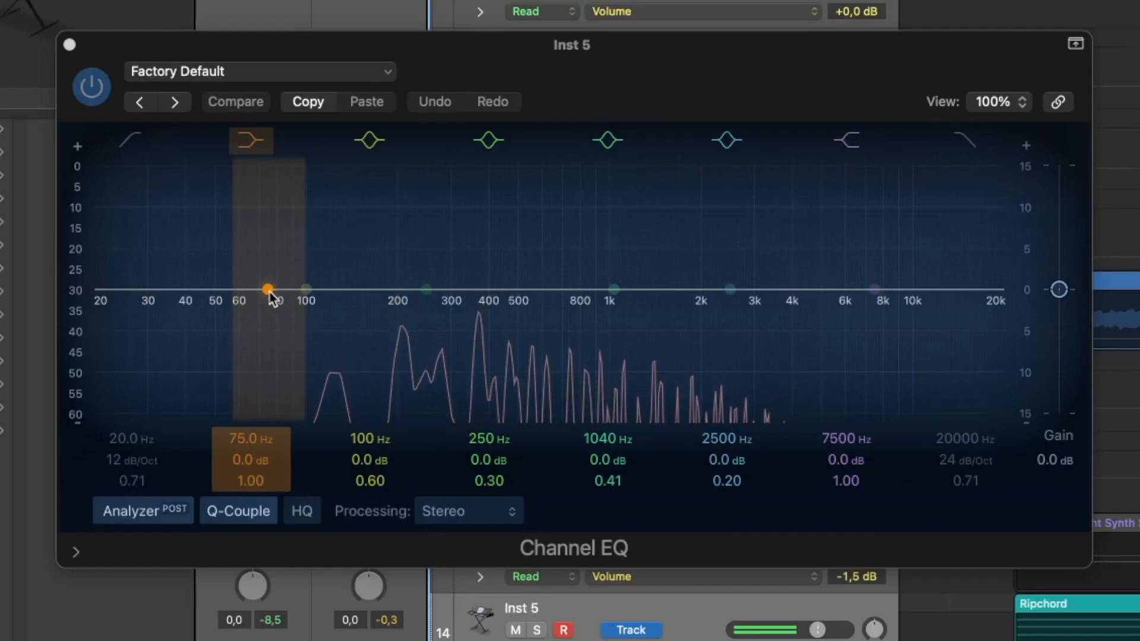
left_click_drag(270, 297, 292, 387)
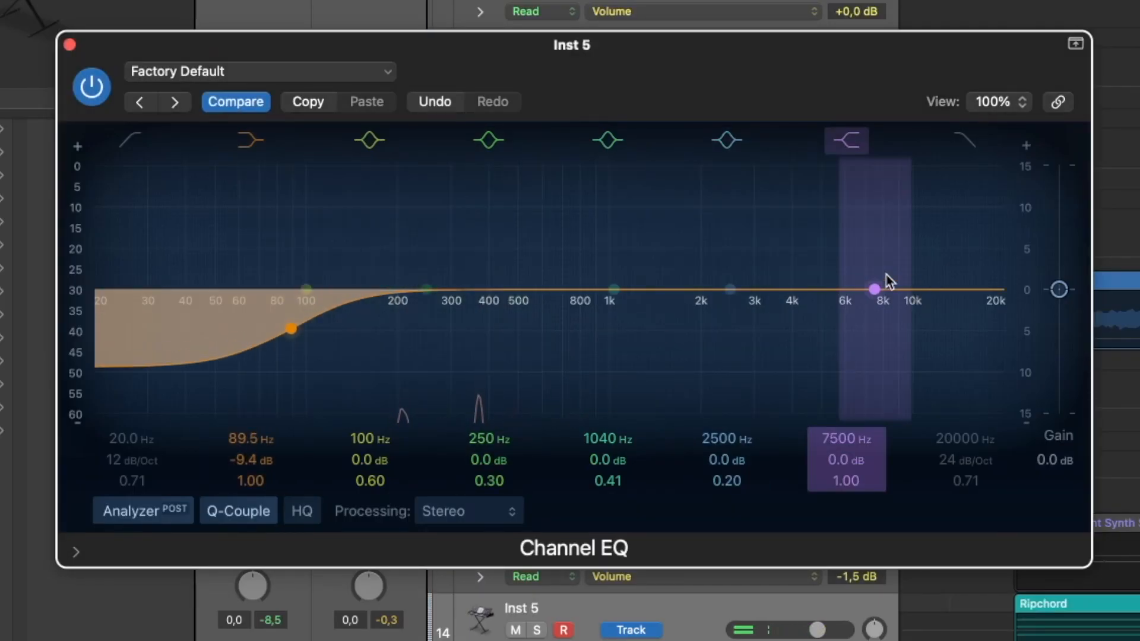
left_click_drag(878, 294, 757, 367)
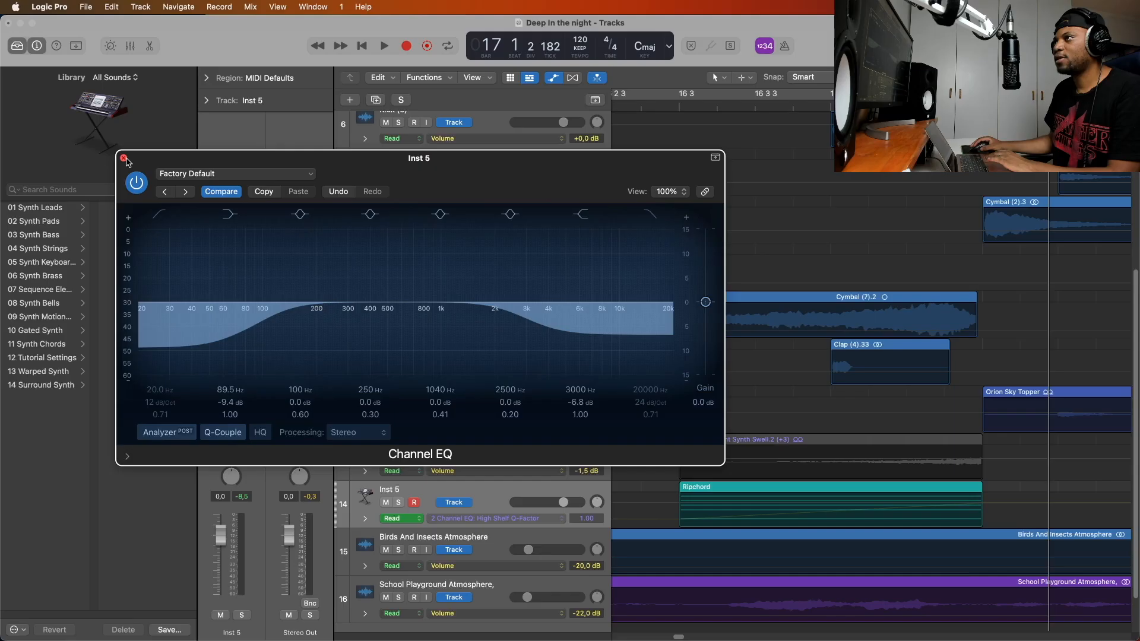
left_click(124, 159)
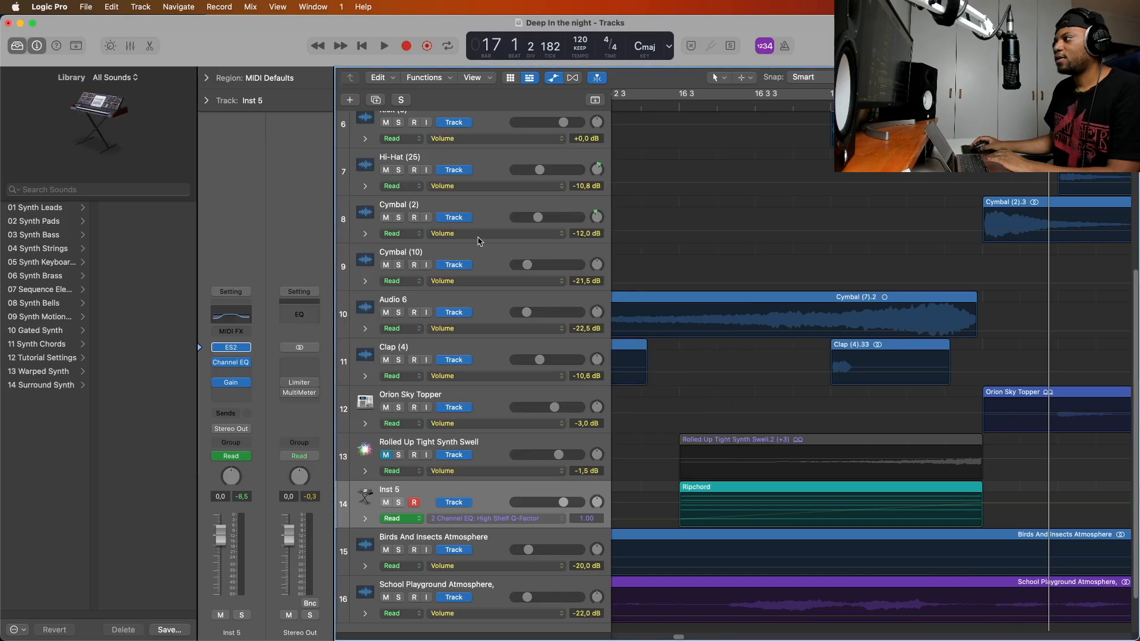
Insert a ChromaVerb reverb after the Gain plug-in on Inst 5
left_click(231, 394)
mouse_move(259, 475)
left_click(316, 474)
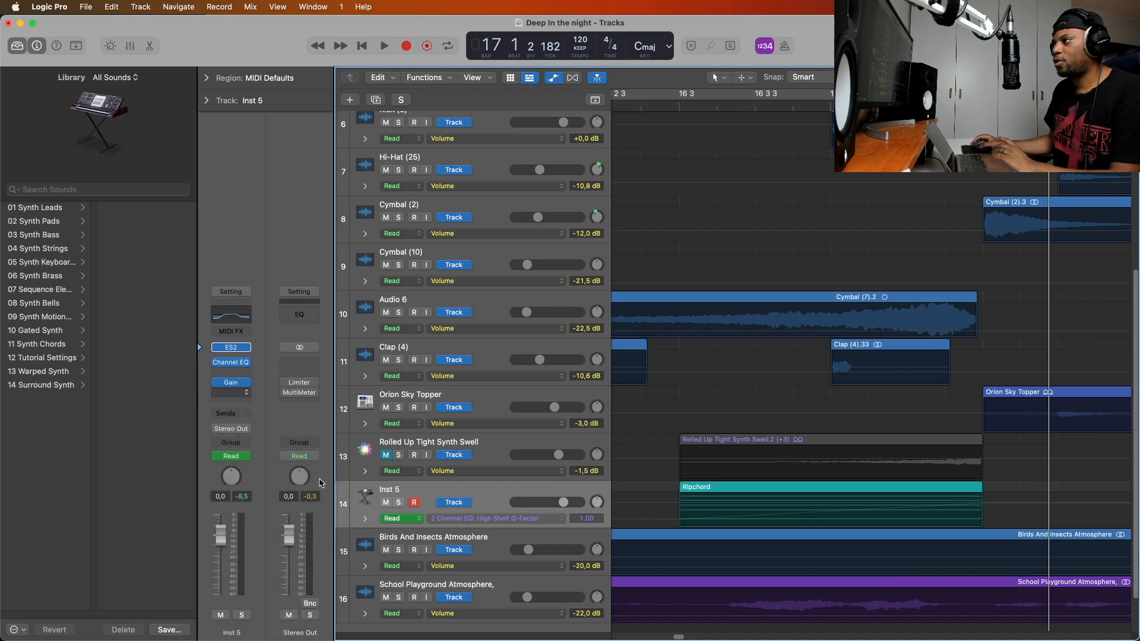
Insert a Tape Delay after the ChromaVerb on Inst 5 and close the open ChromaVerb window
left_click(236, 405)
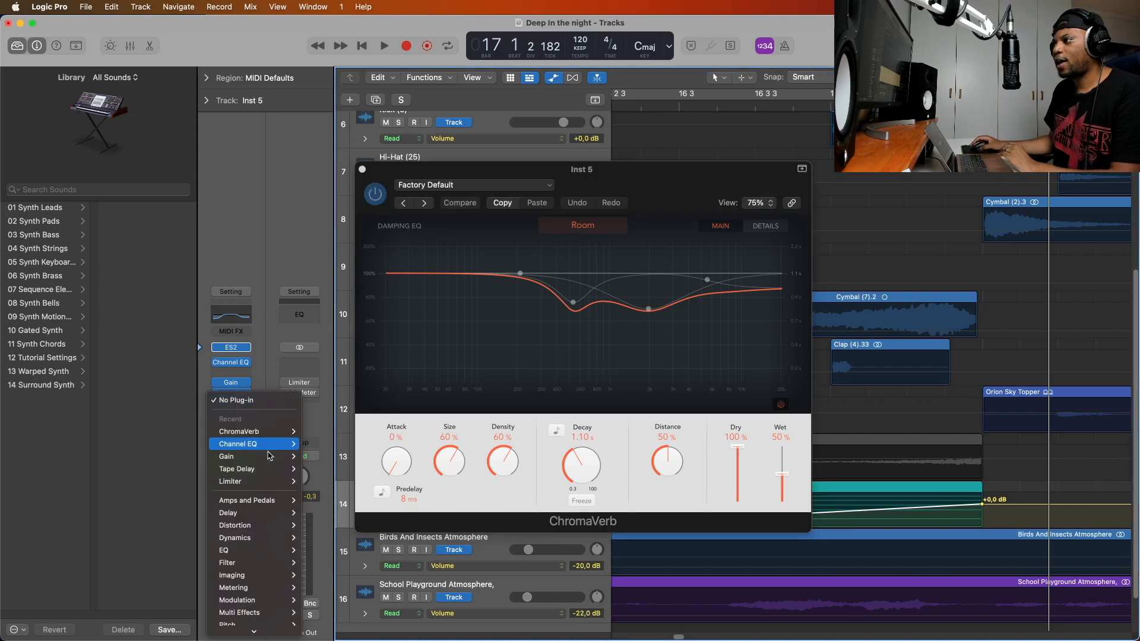
mouse_move(271, 472)
left_click(326, 474)
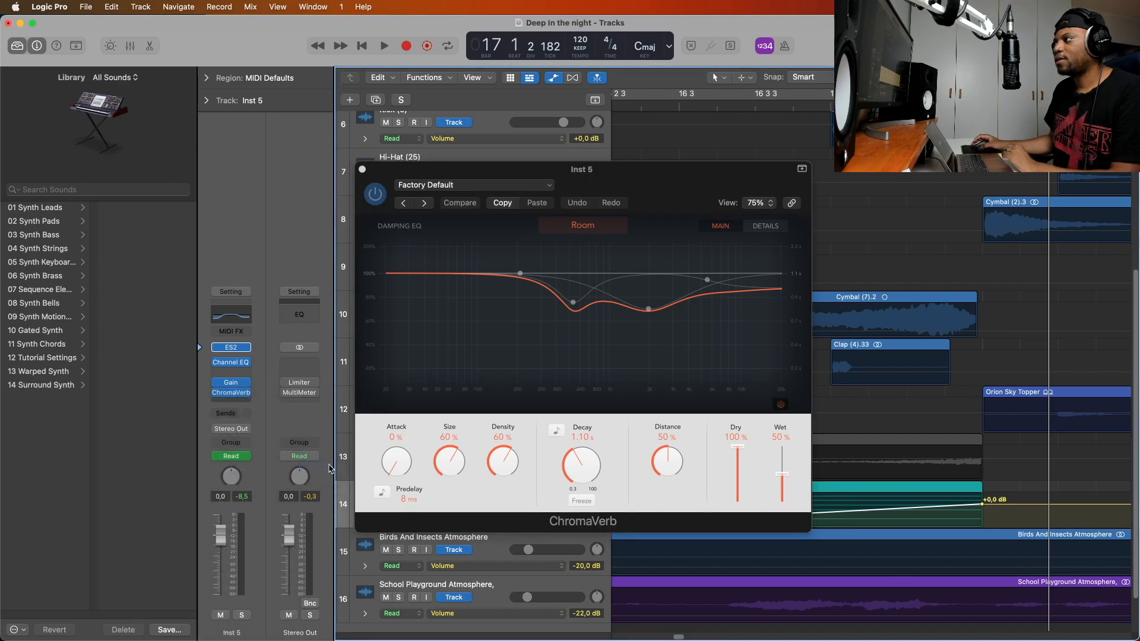
left_click(375, 181)
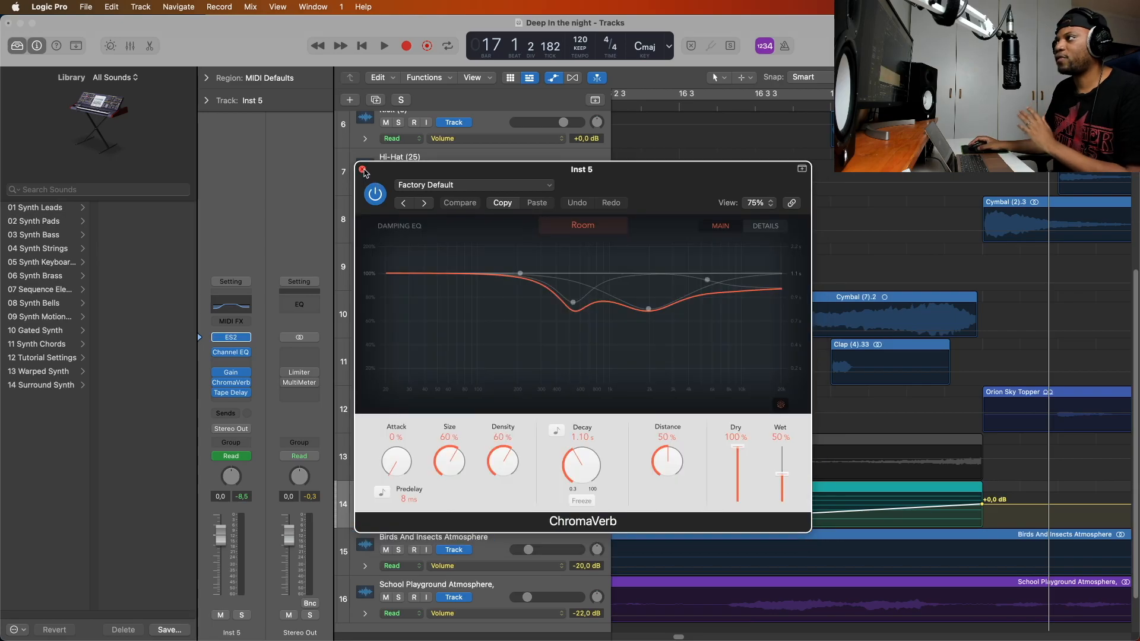
left_click(362, 169)
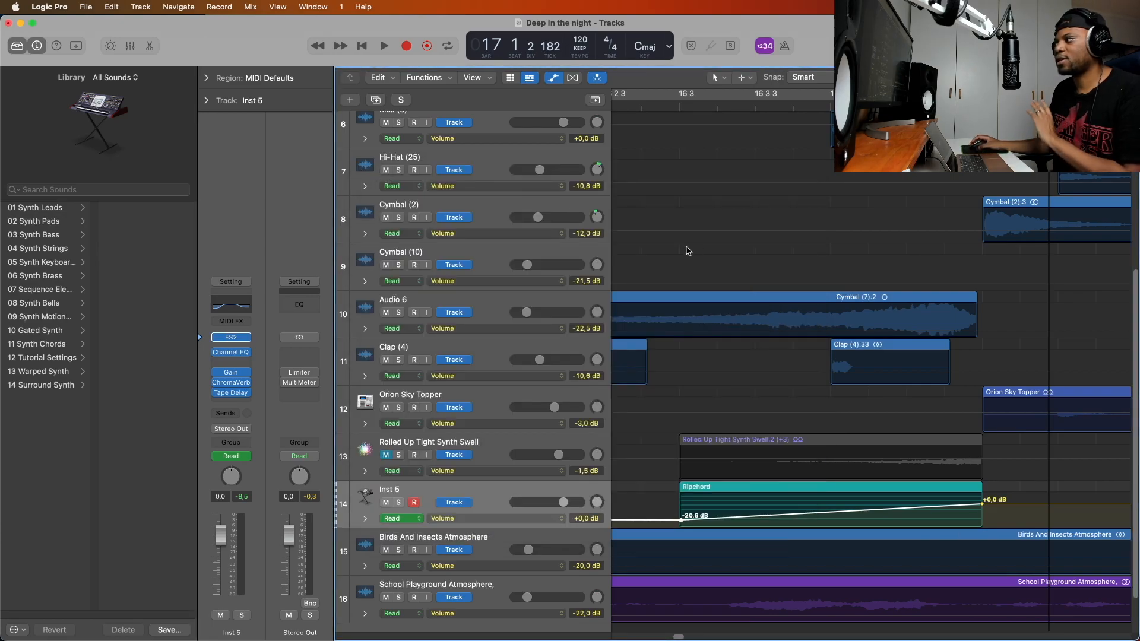
Play back the synth swell transition from just before 16 3 to about bar 18 to hear the added effects
left_click(661, 106)
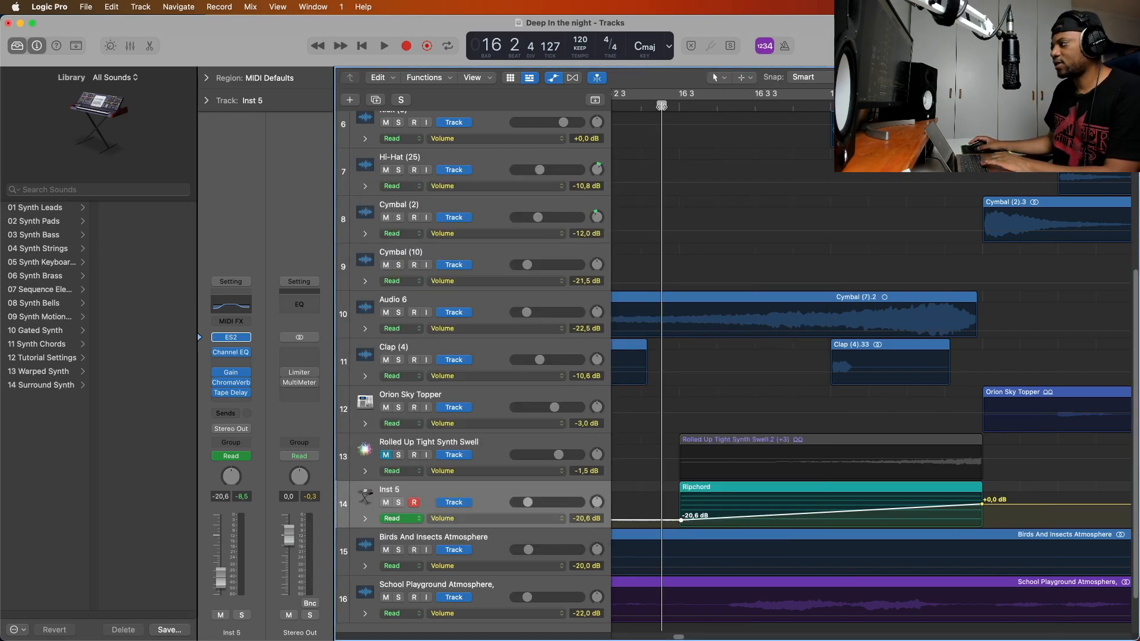
key("space")
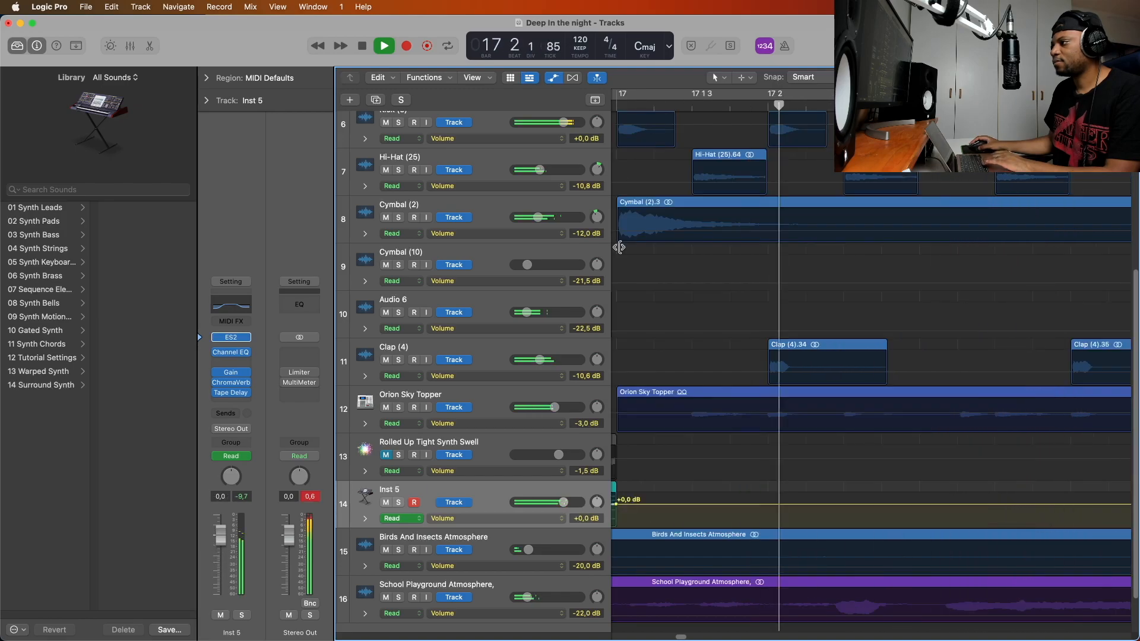
key("space")
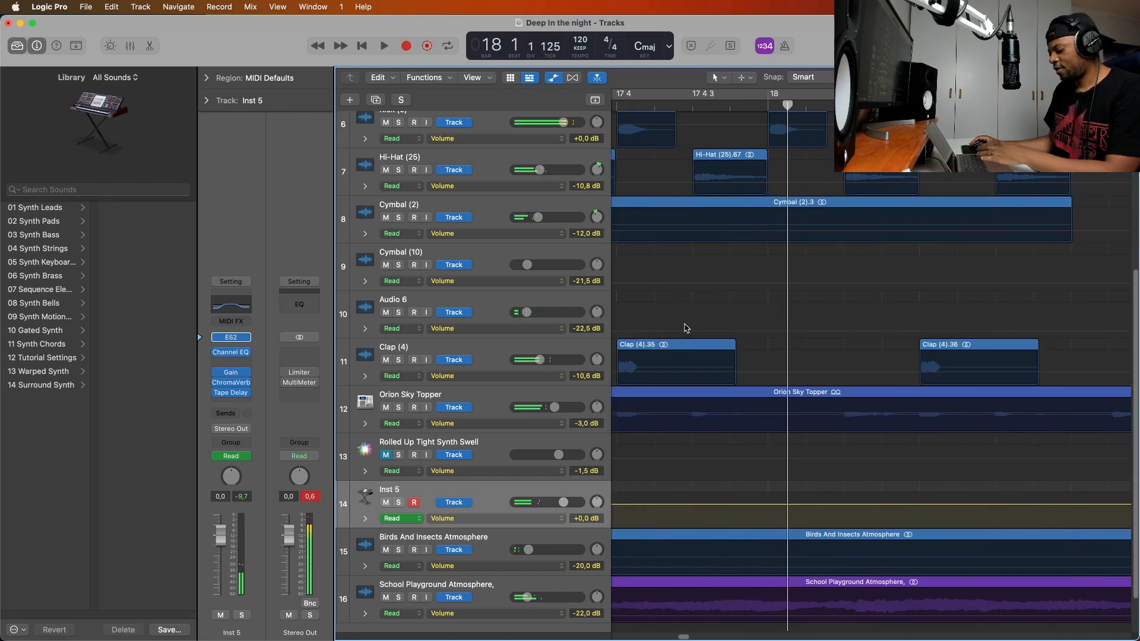
Widen the timeline view to examine the arrangement around the bar 17 transition, from about bar 13 to bar 19
key("super+Left")
key("super+Left")
key("super+Left")
key("super+Left")
key("super+Left")
key("super+Left")
key("super+Left")
key("super+Left")
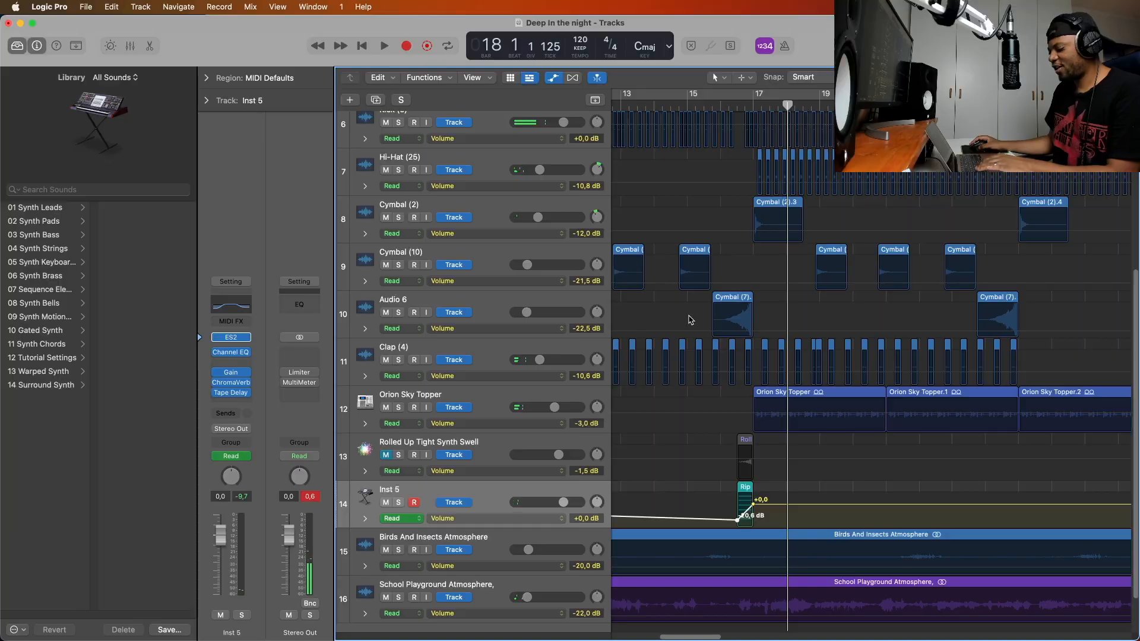